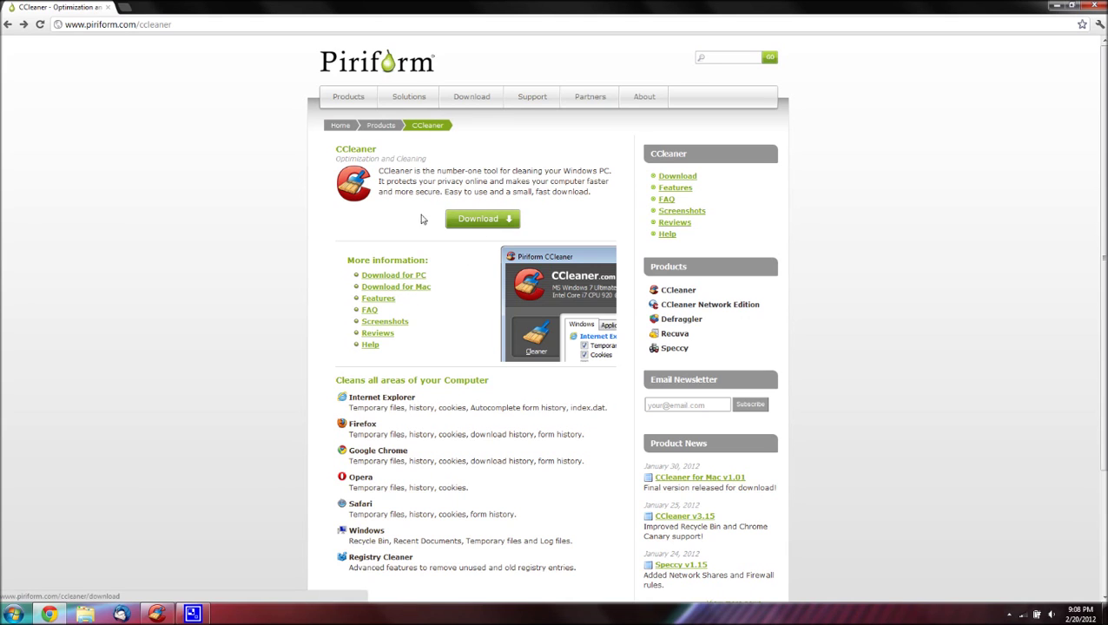
Go to the CCleaner 3.15.1643 download page listing Free, Home and Business editions.
click(497, 220)
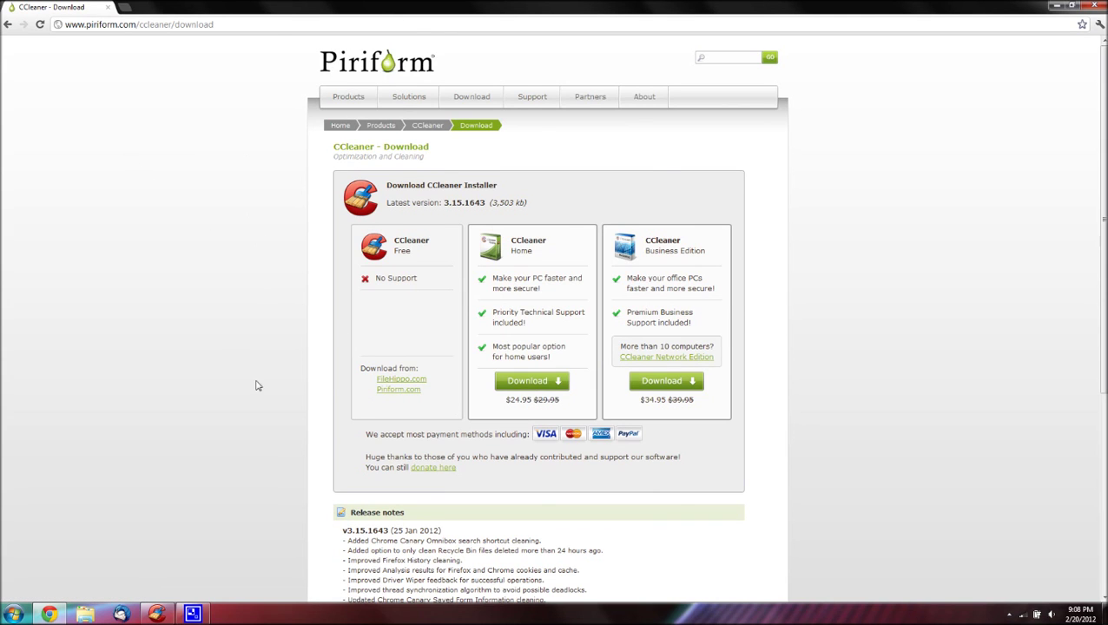
Skim the release notes, return to piriform.com/ccleaner, and start editing its web address.
scroll(365, 479, down, 2)
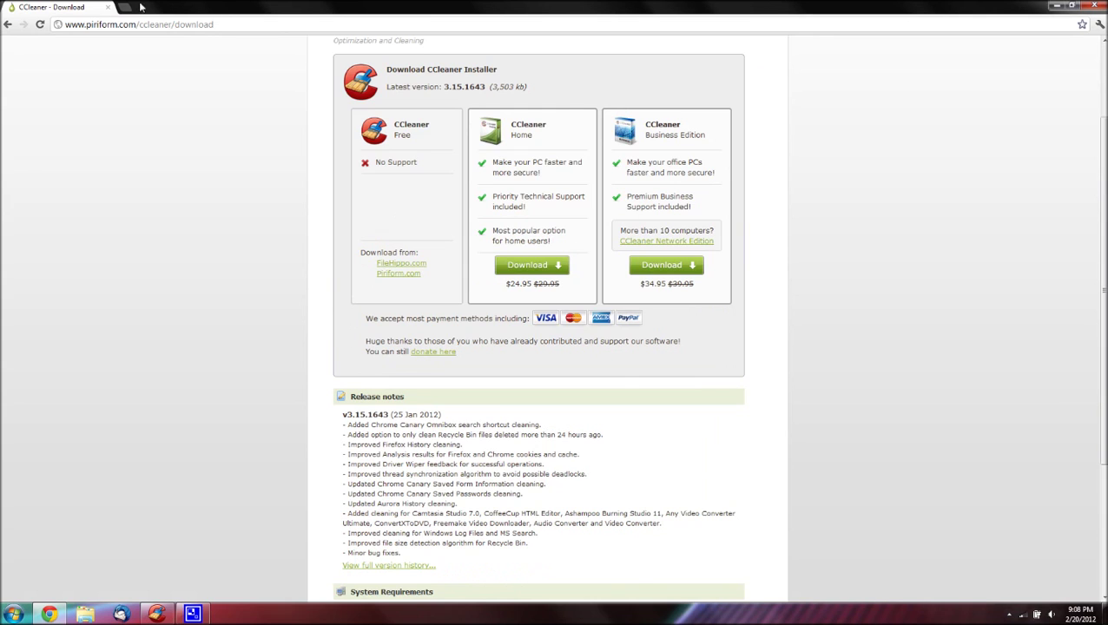
click(6, 25)
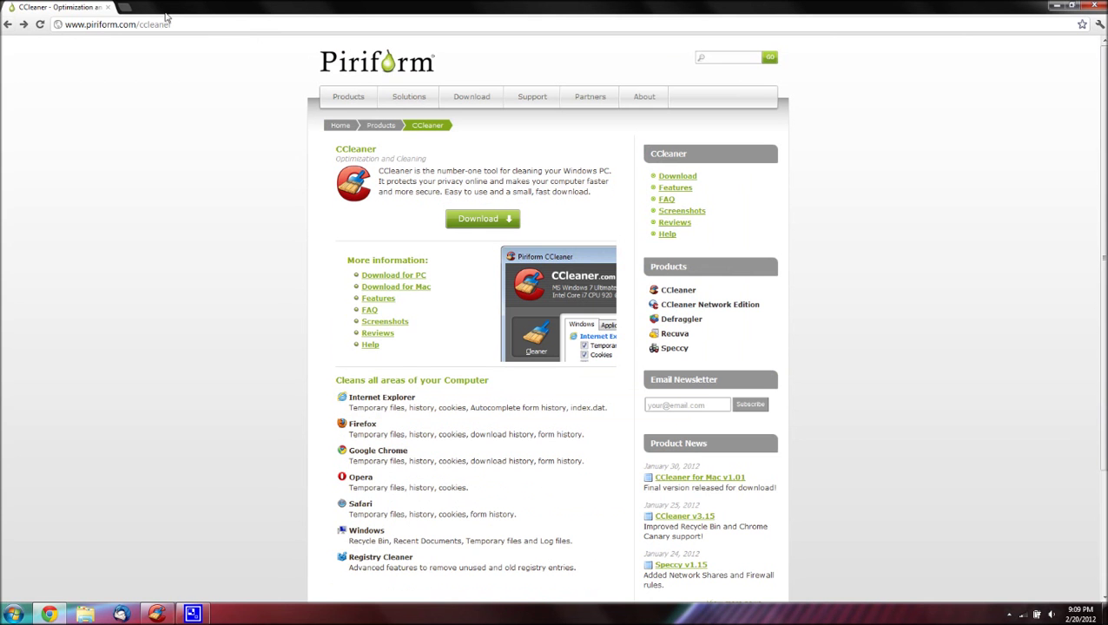
click(276, 24)
click(136, 26)
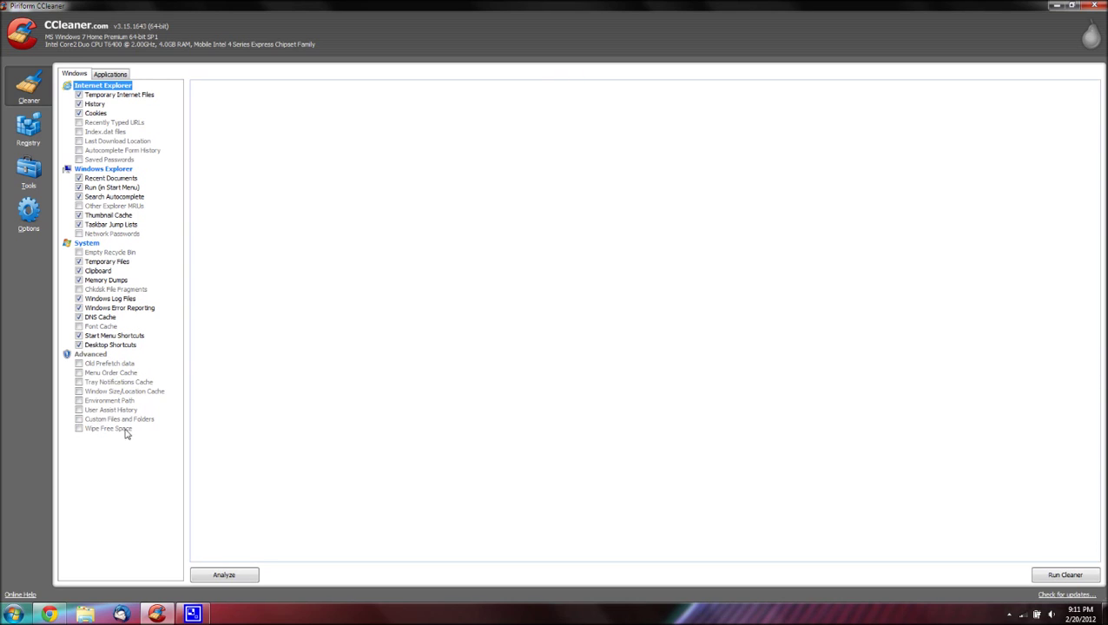
click(109, 74)
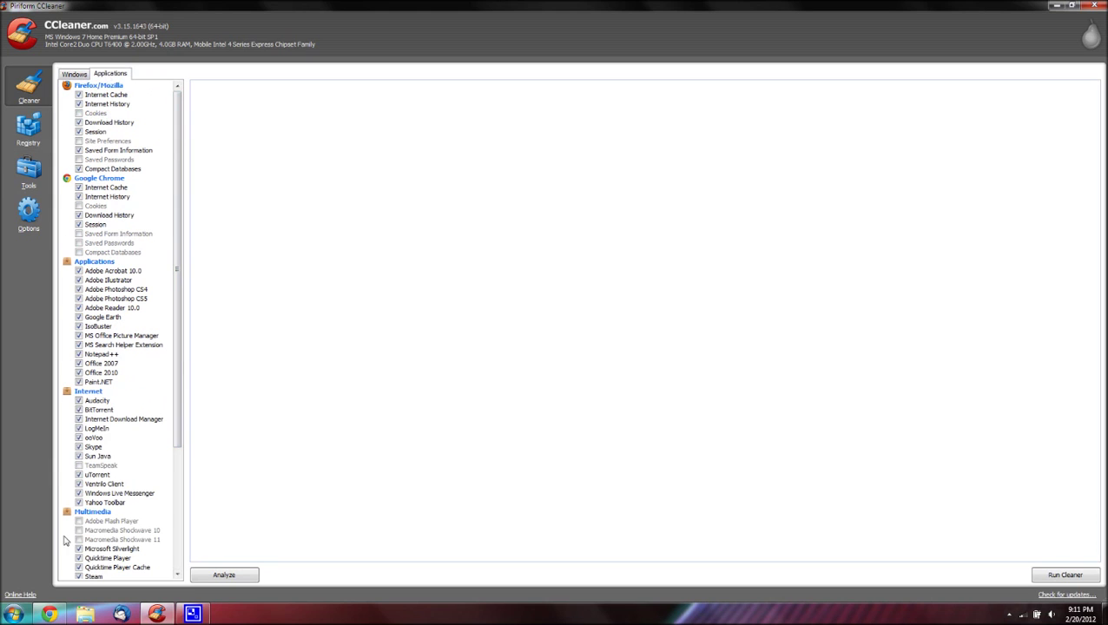
click(76, 77)
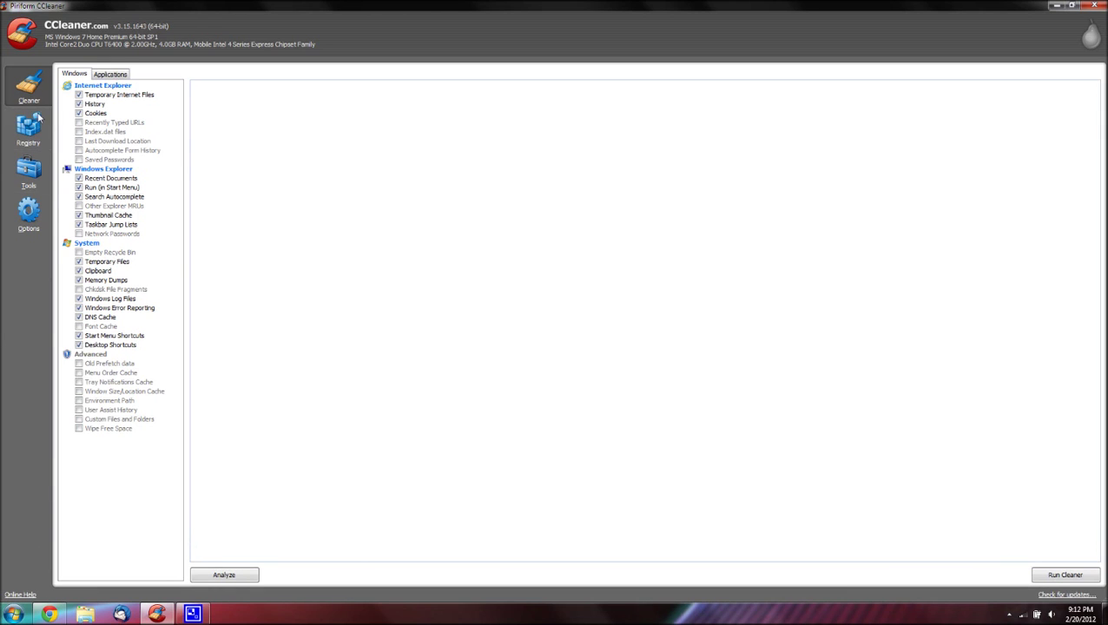
click(33, 131)
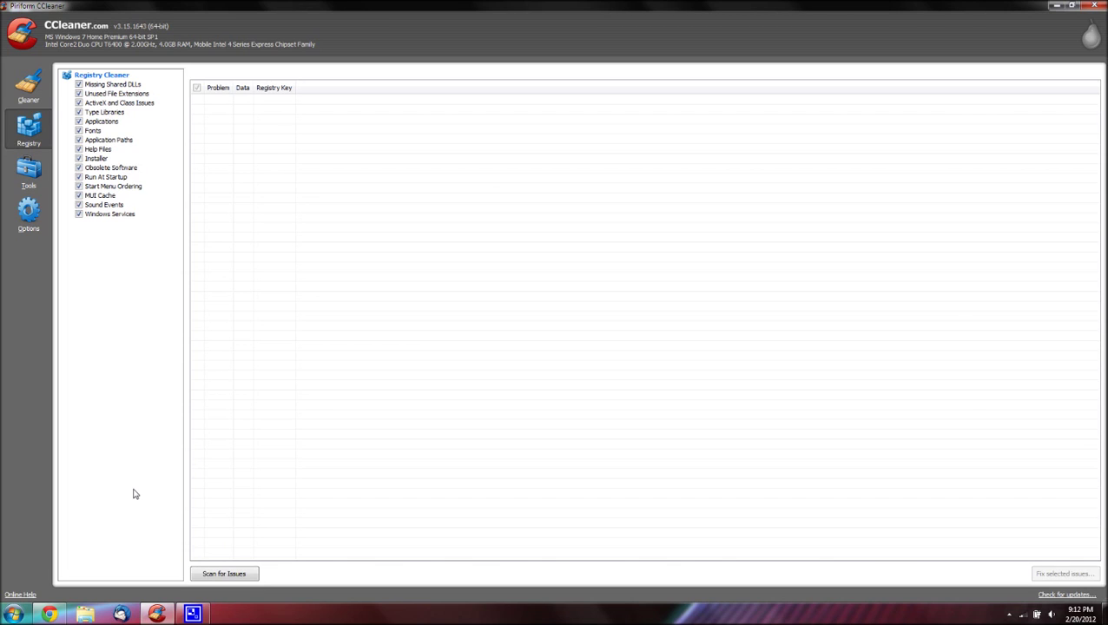
Scroll through the Tools > Uninstall program list, then switch to the Startup entries.
click(27, 171)
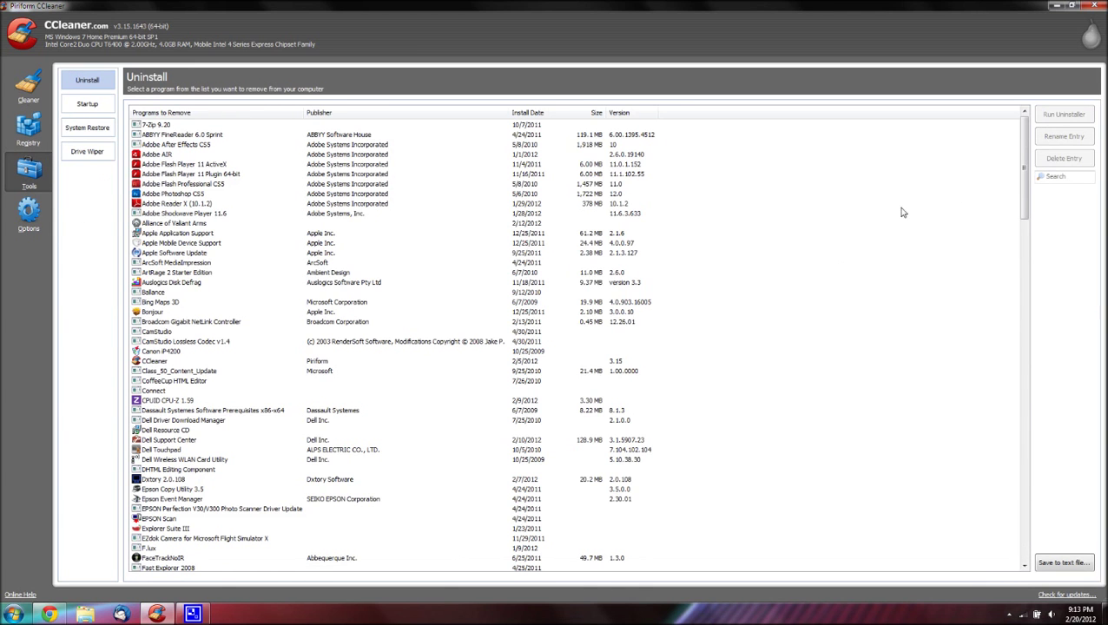
drag(1023, 157, 1071, 545)
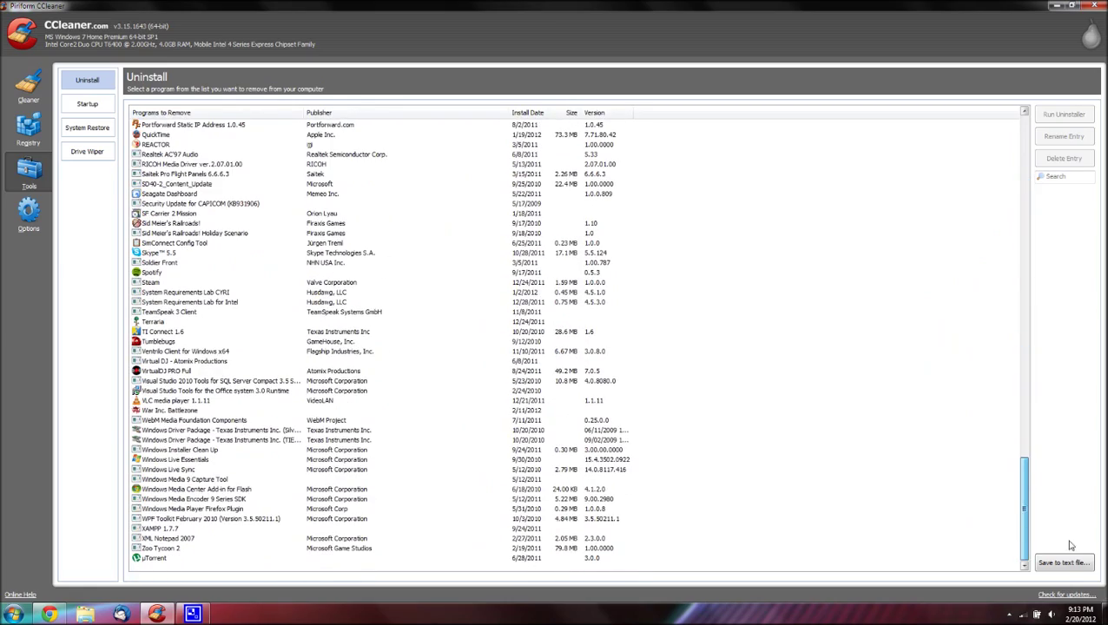
scroll(1070, 545, up, 20)
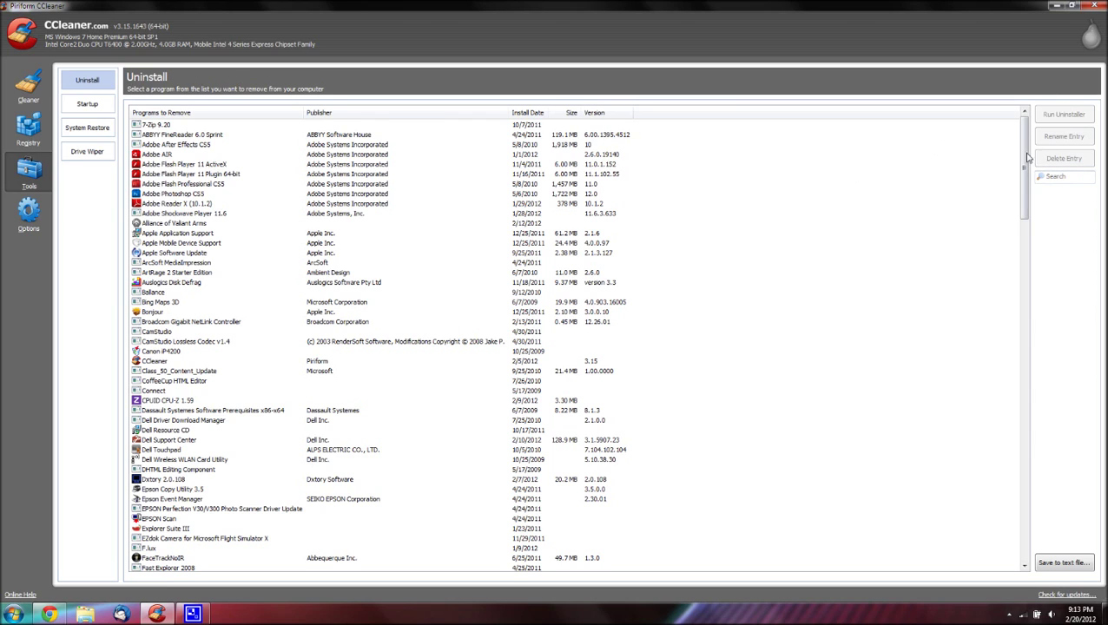
mouse_move(1025, 162)
mouse_down()
mouse_move(1029, 532)
mouse_move(1029, 165)
mouse_up()
click(96, 105)
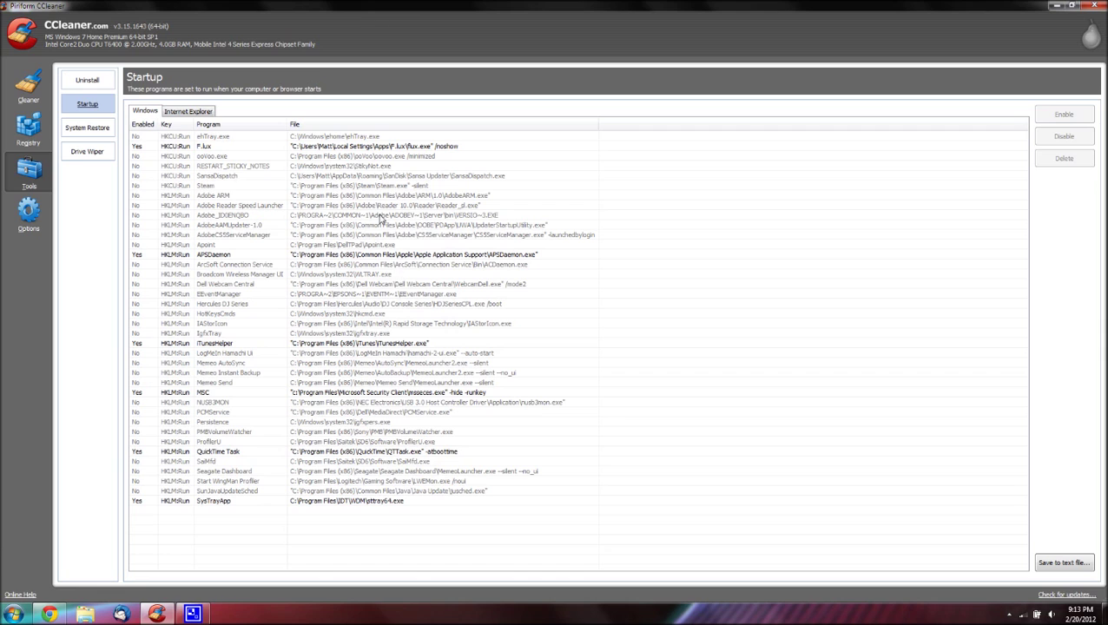
List the six Internet Explorer startup helpers and select Windows Live Messenger Companion Helper.
click(186, 112)
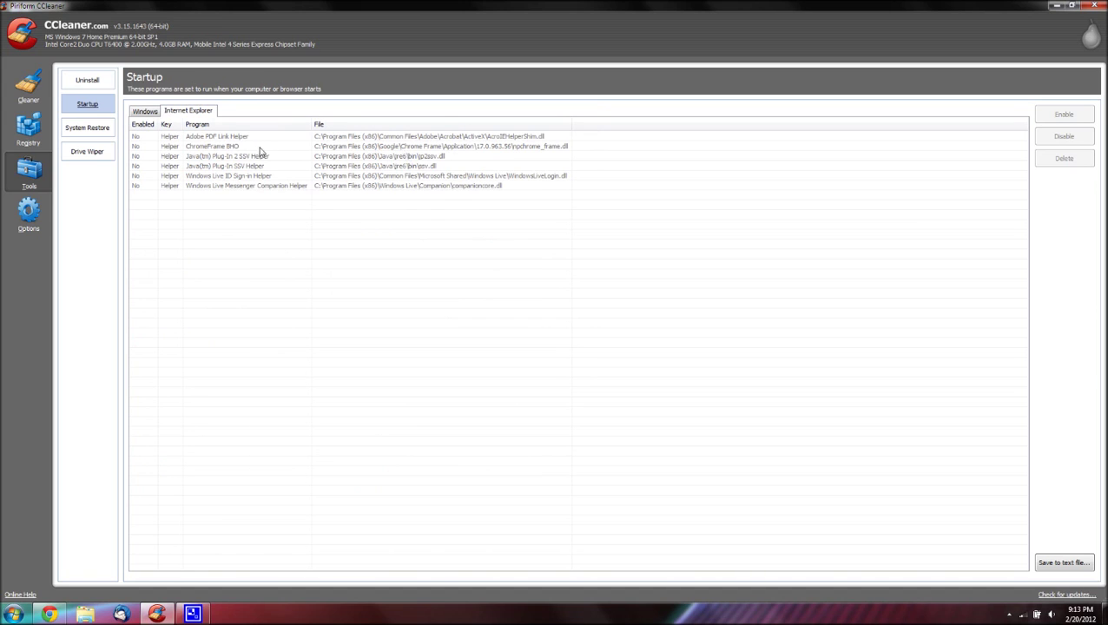
click(447, 186)
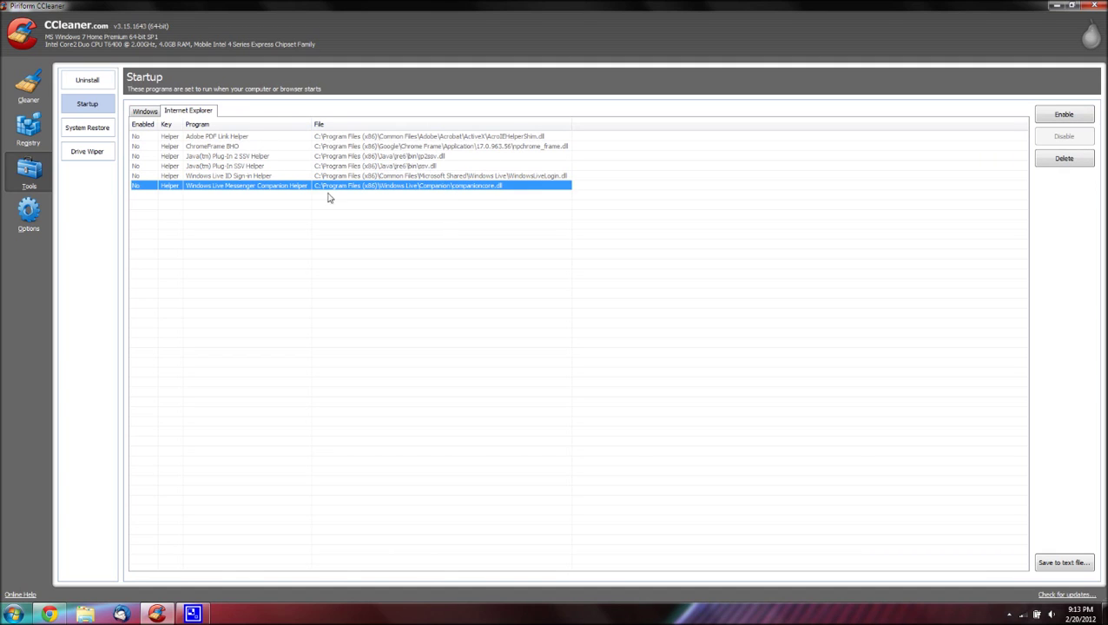
click(95, 128)
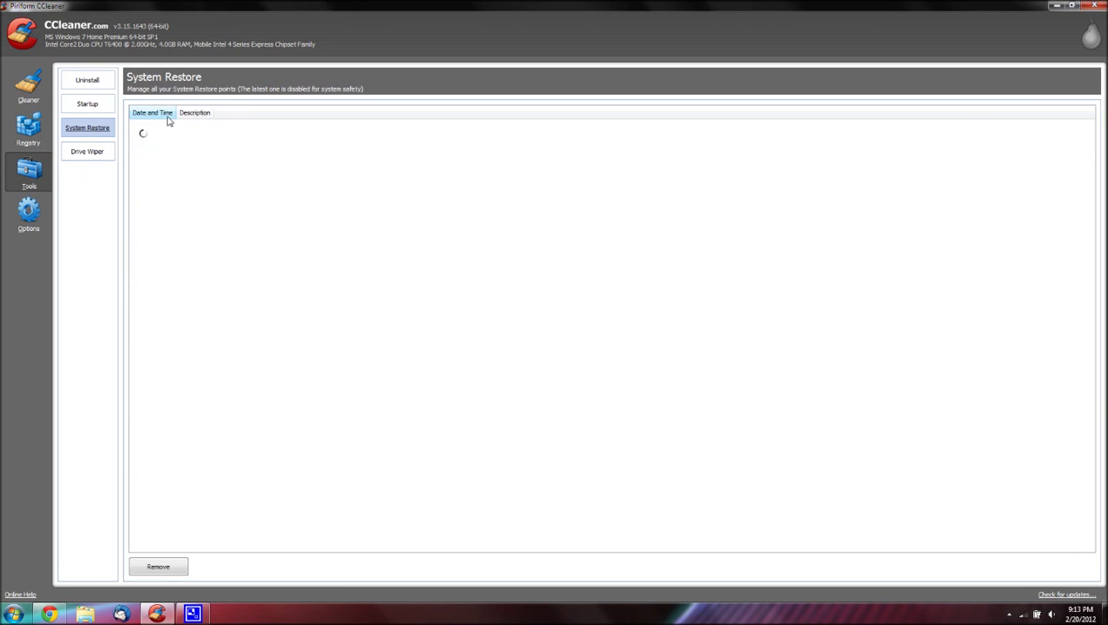
click(197, 128)
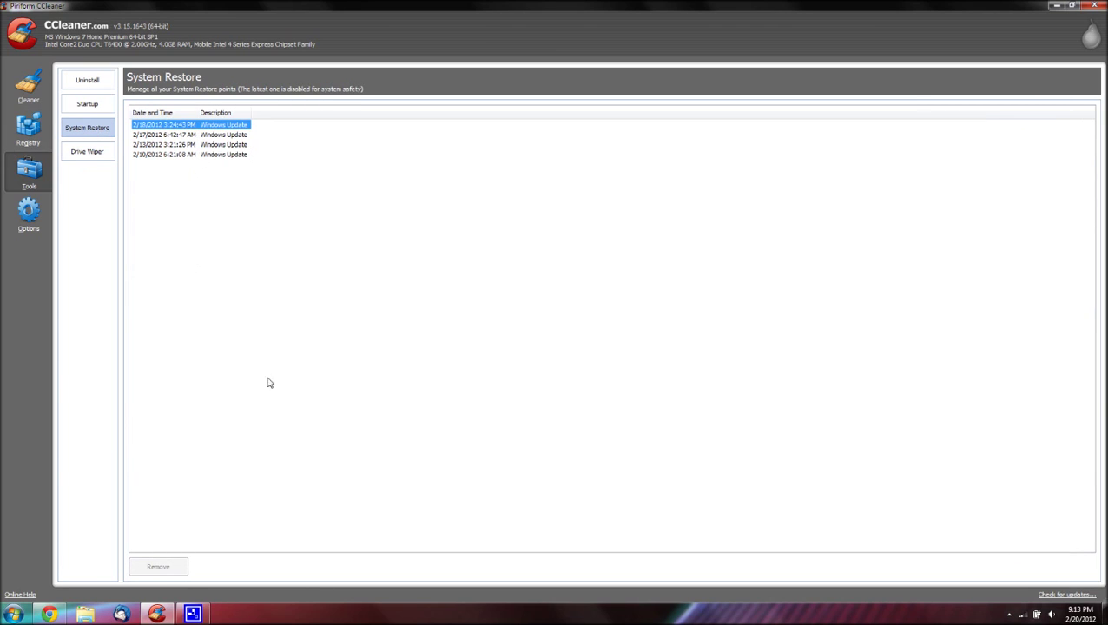
click(244, 145)
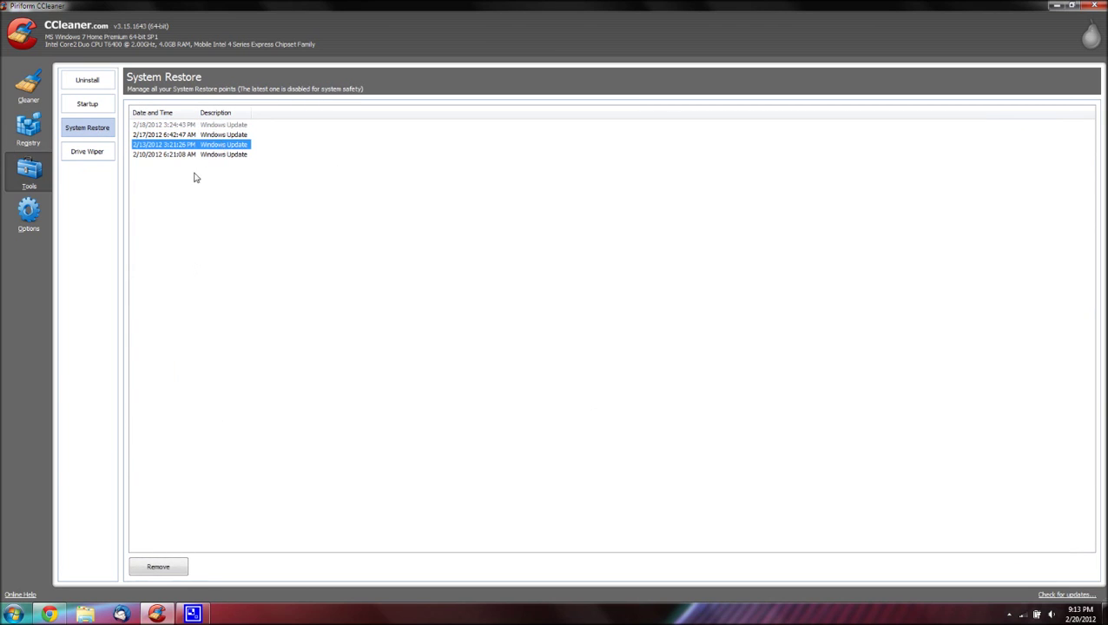
click(180, 125)
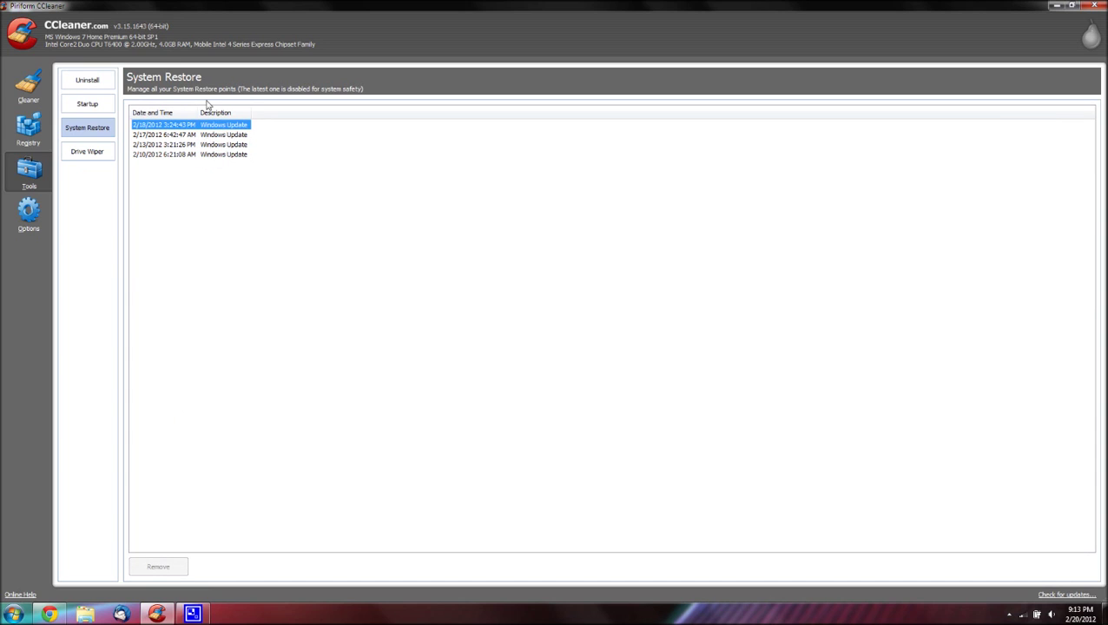
click(221, 136)
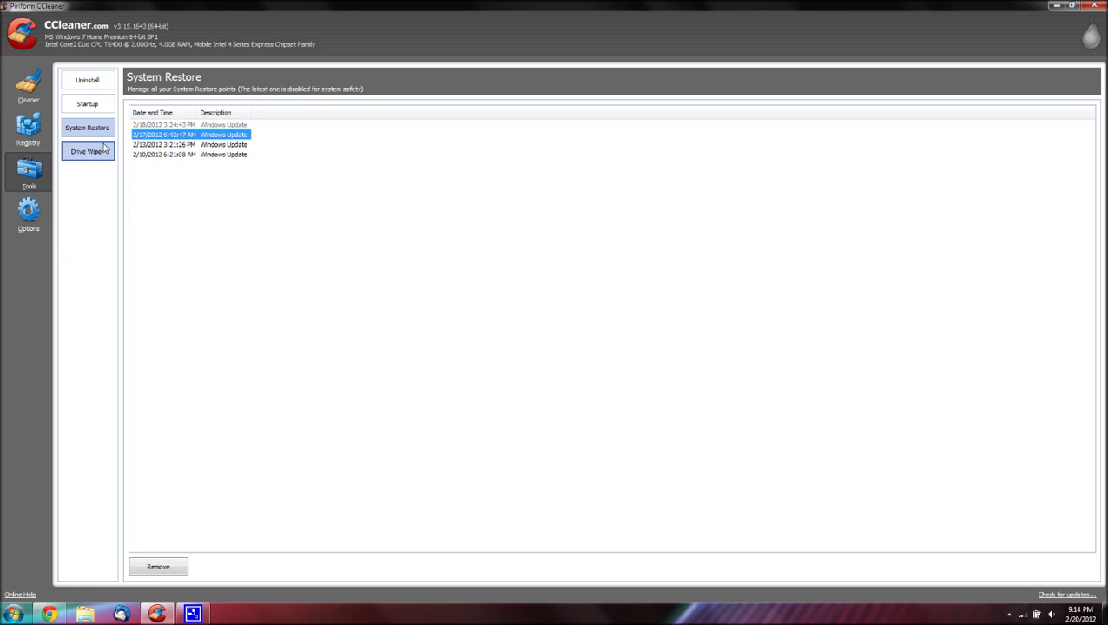
click(242, 145)
click(216, 154)
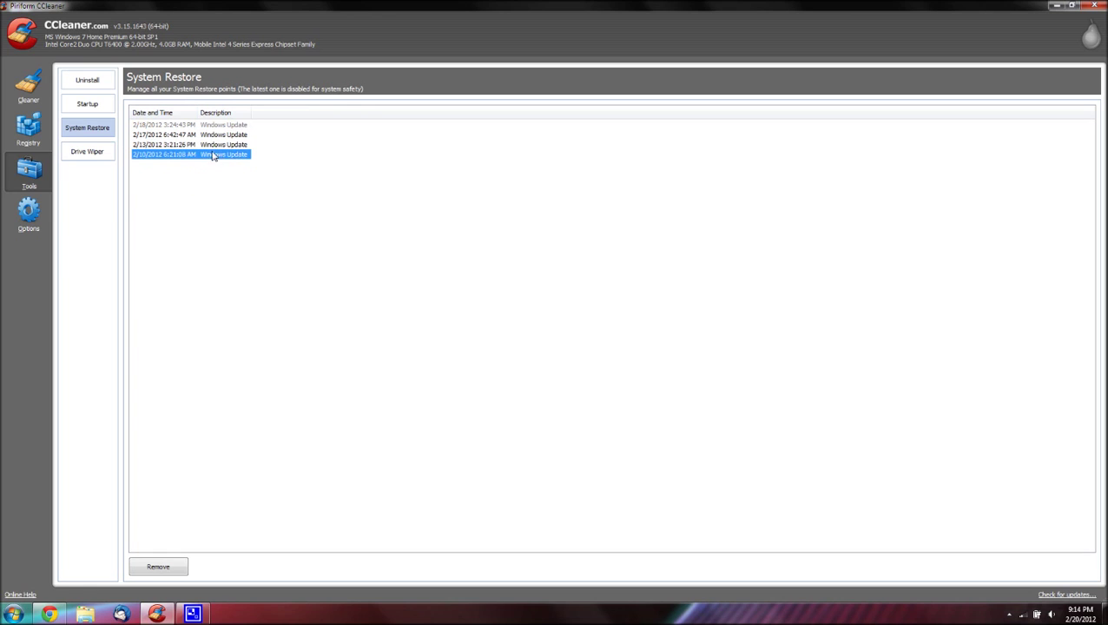
click(207, 144)
click(198, 178)
Bring up the Drive Wiper tool after a brief look at the Cleaner checklist.
click(86, 150)
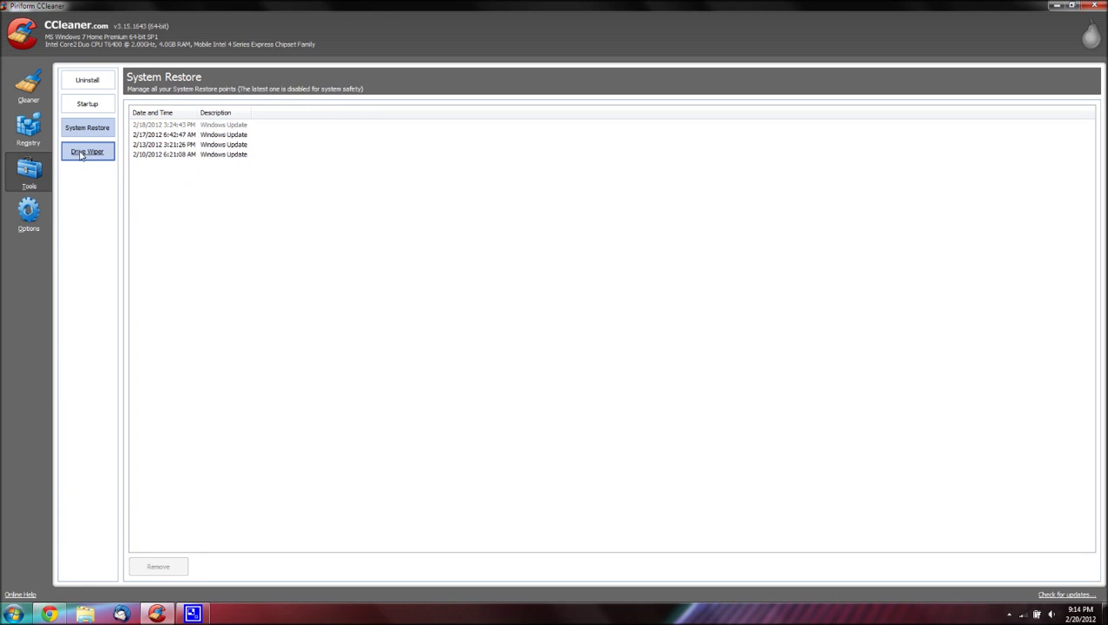
click(26, 80)
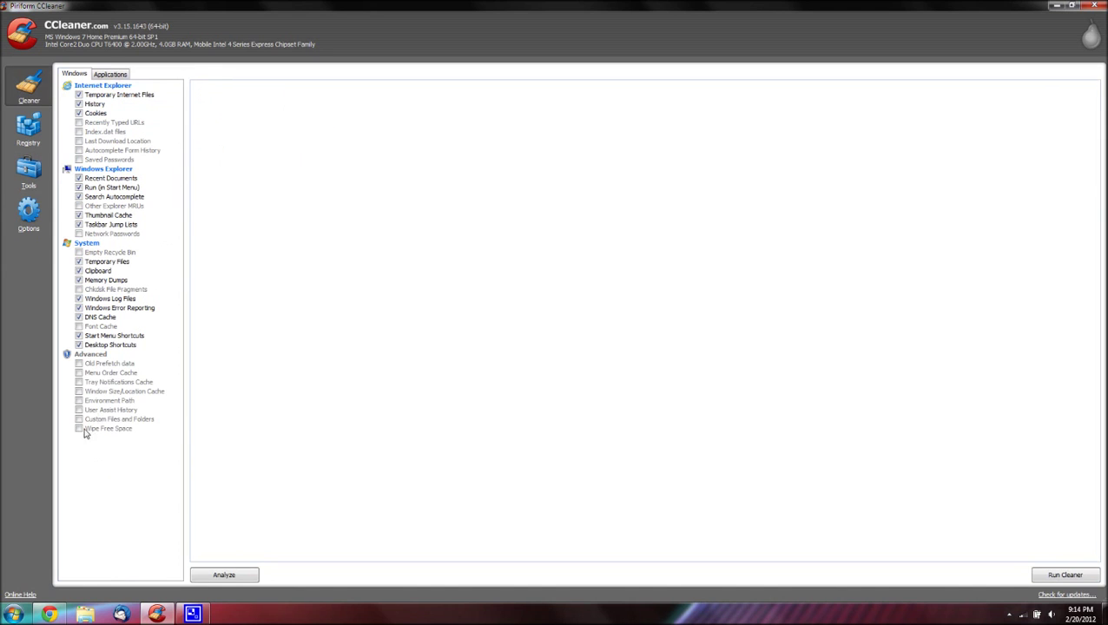
click(23, 174)
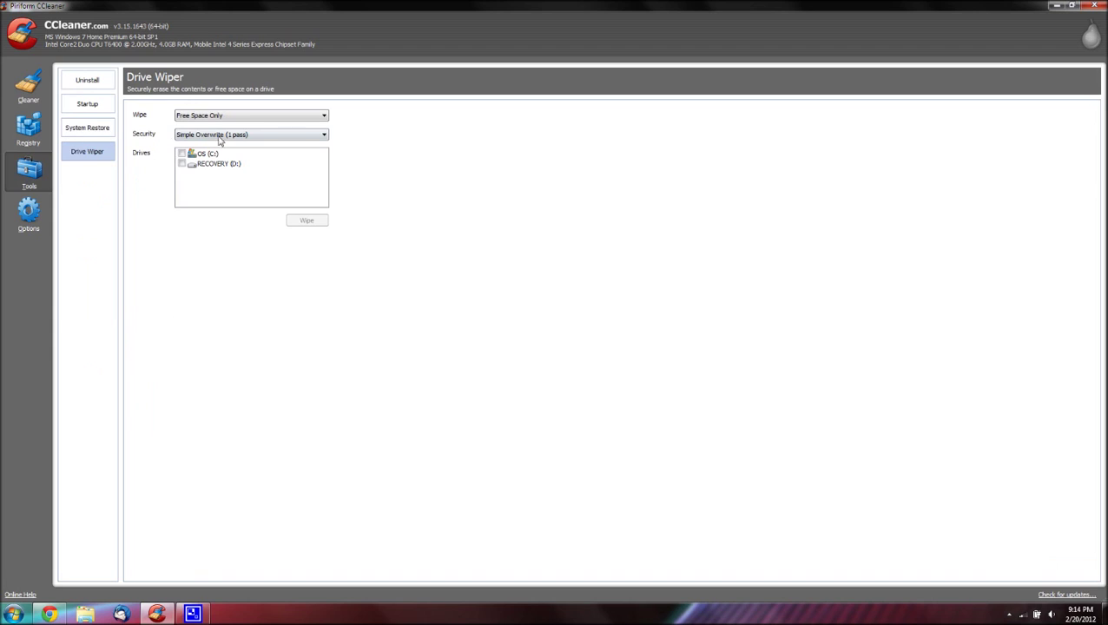
Keep Drive Wiper on Free Space Only with Simple Overwrite (1 pass).
click(183, 116)
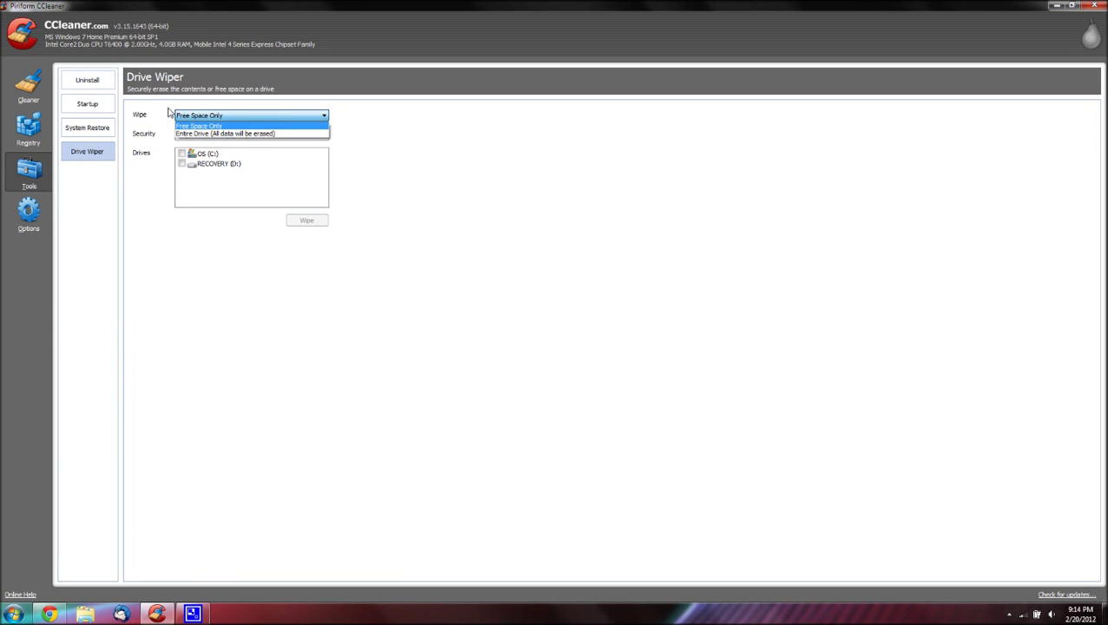
click(169, 113)
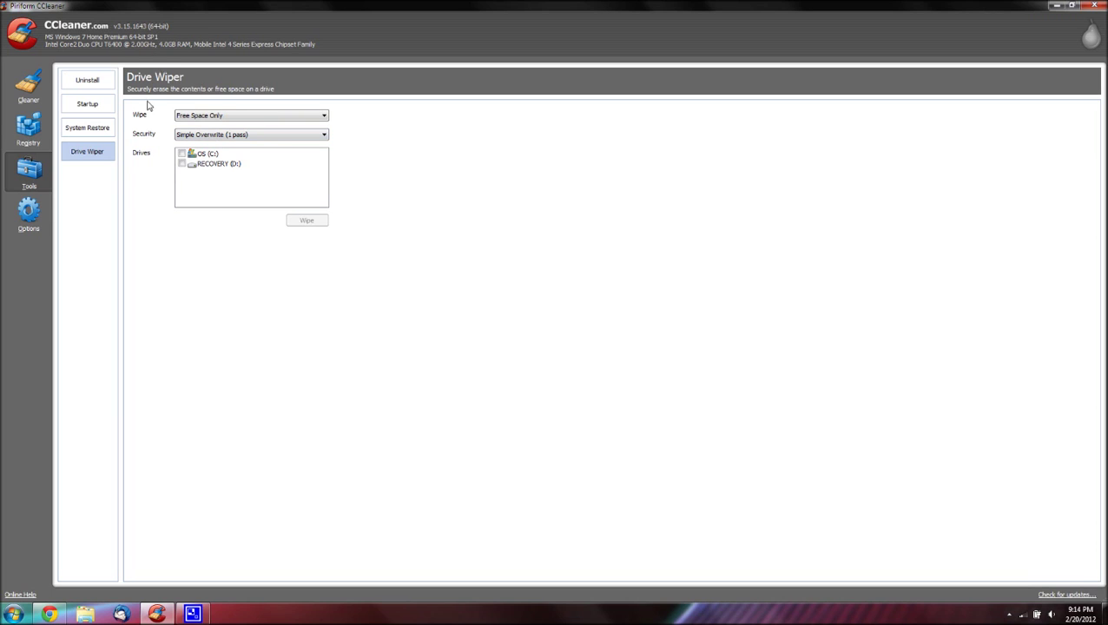
click(192, 138)
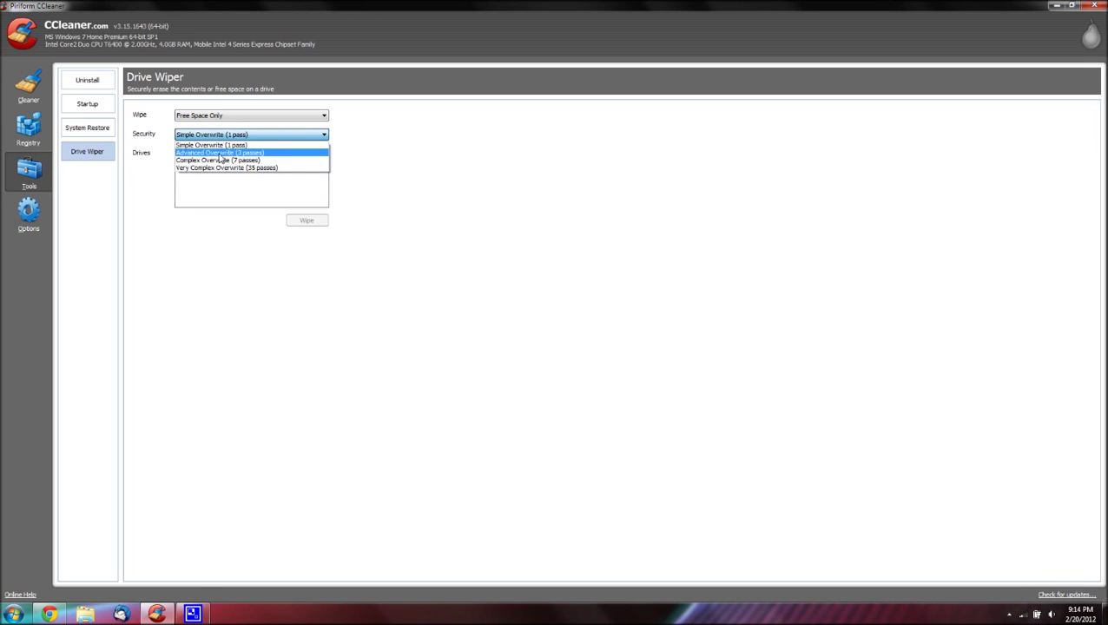
click(550, 204)
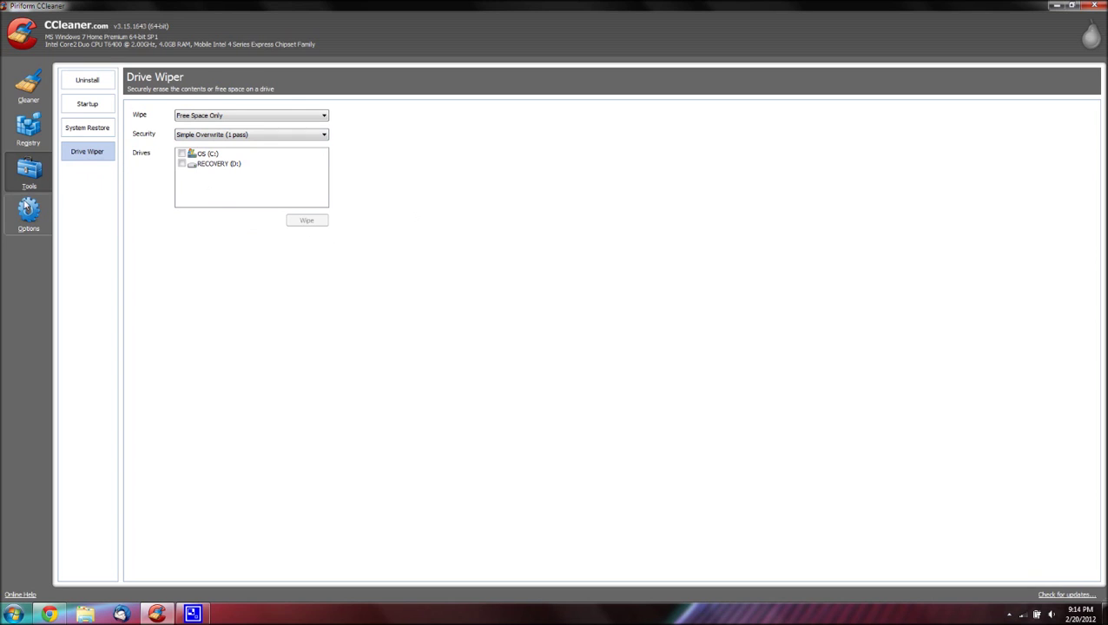
click(29, 213)
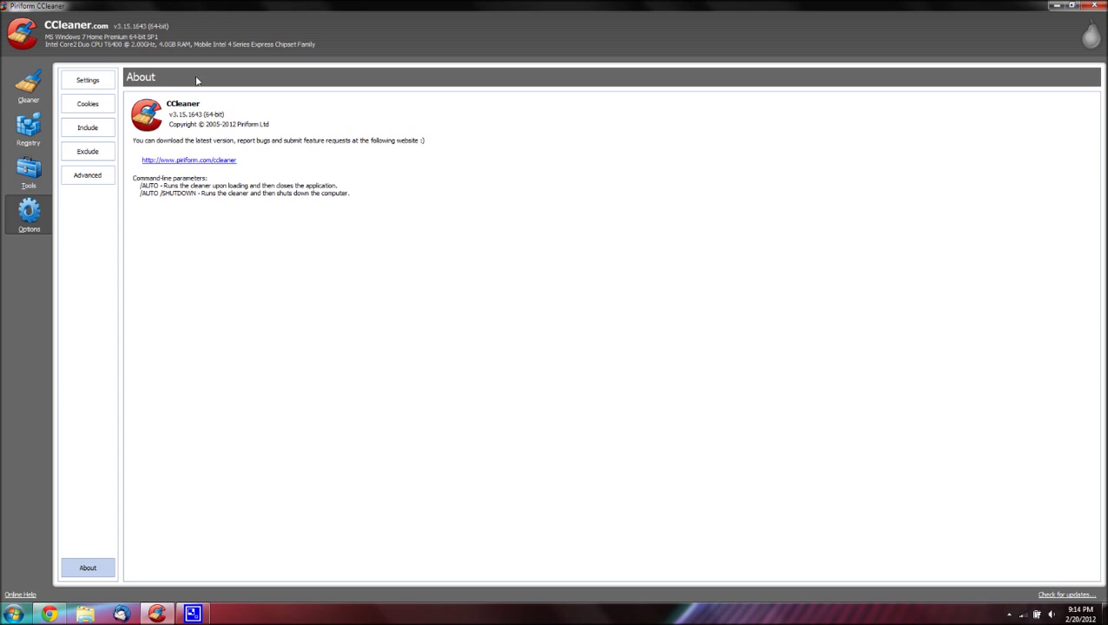
View the Options Settings page, then come back to Options and open the Cookies page.
click(87, 80)
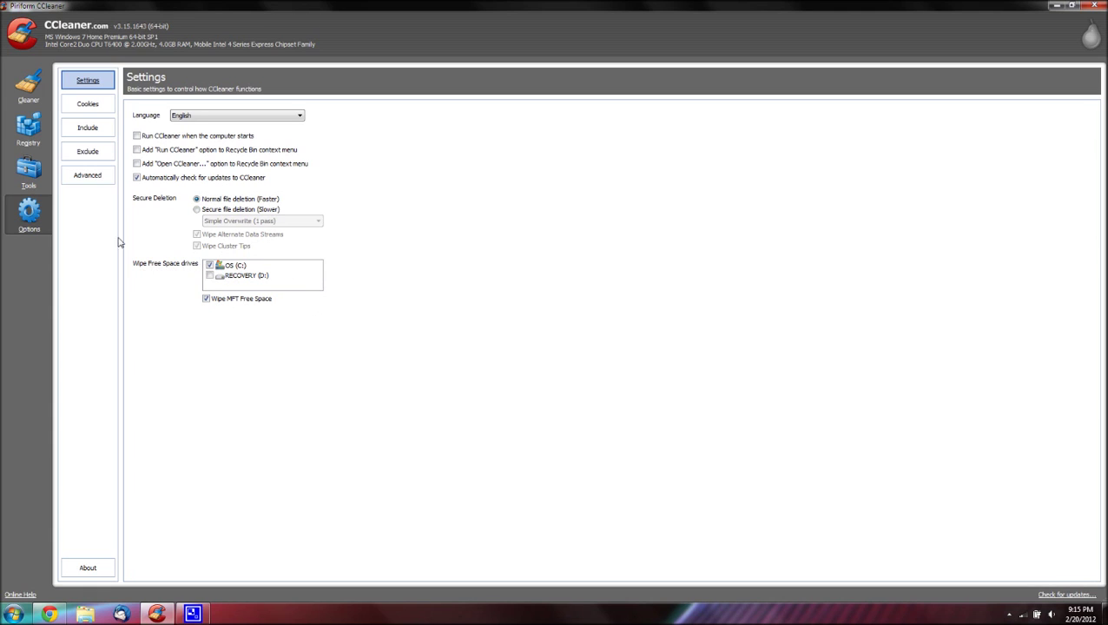
click(26, 83)
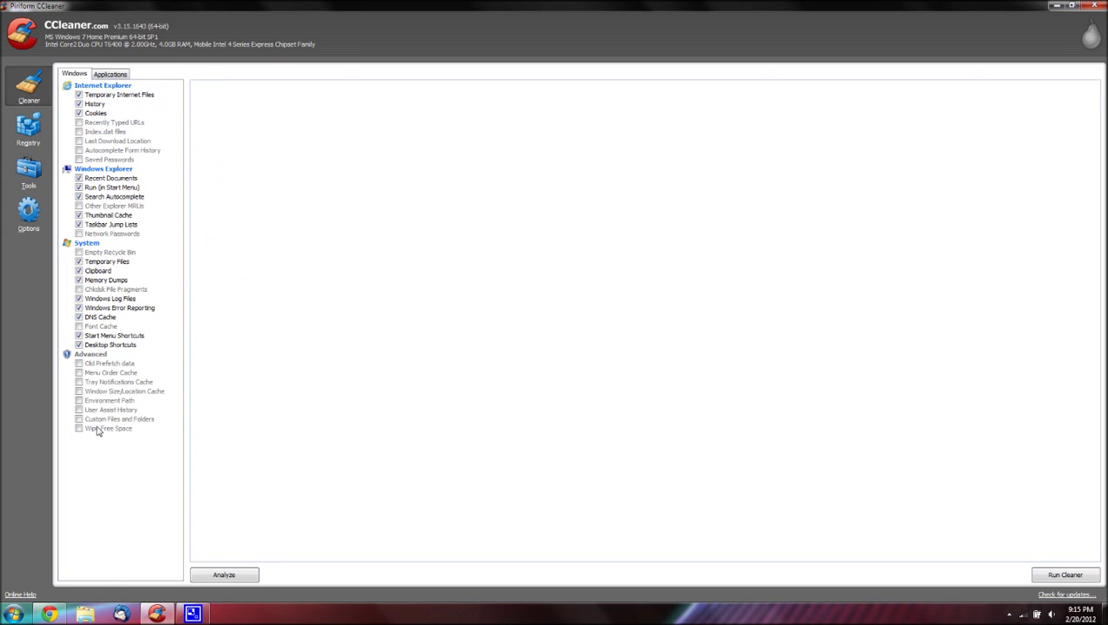
click(29, 213)
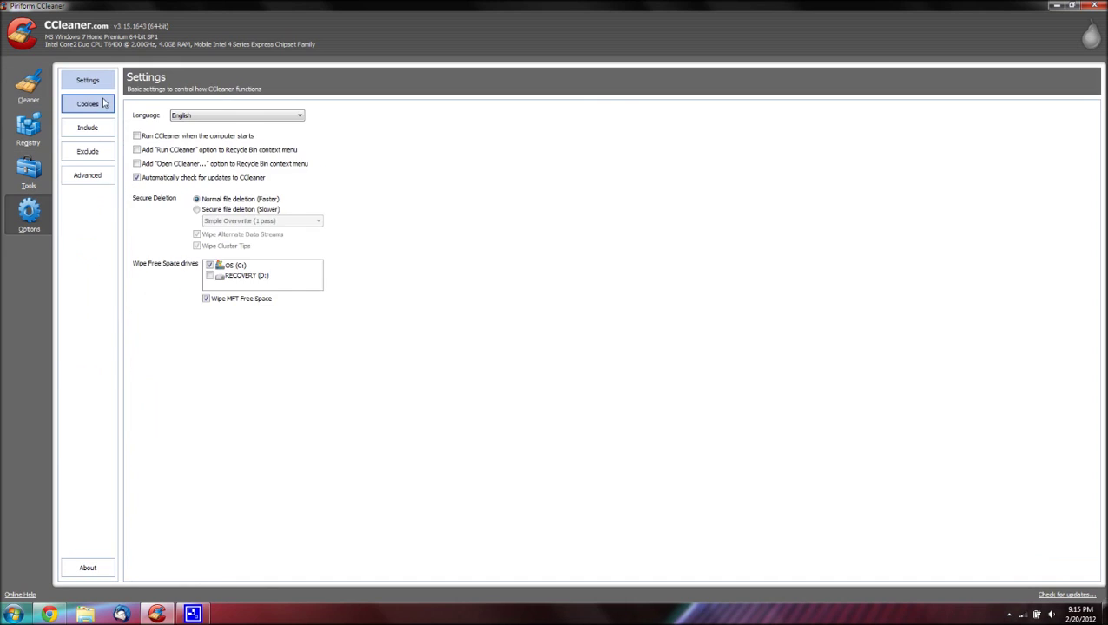
click(92, 103)
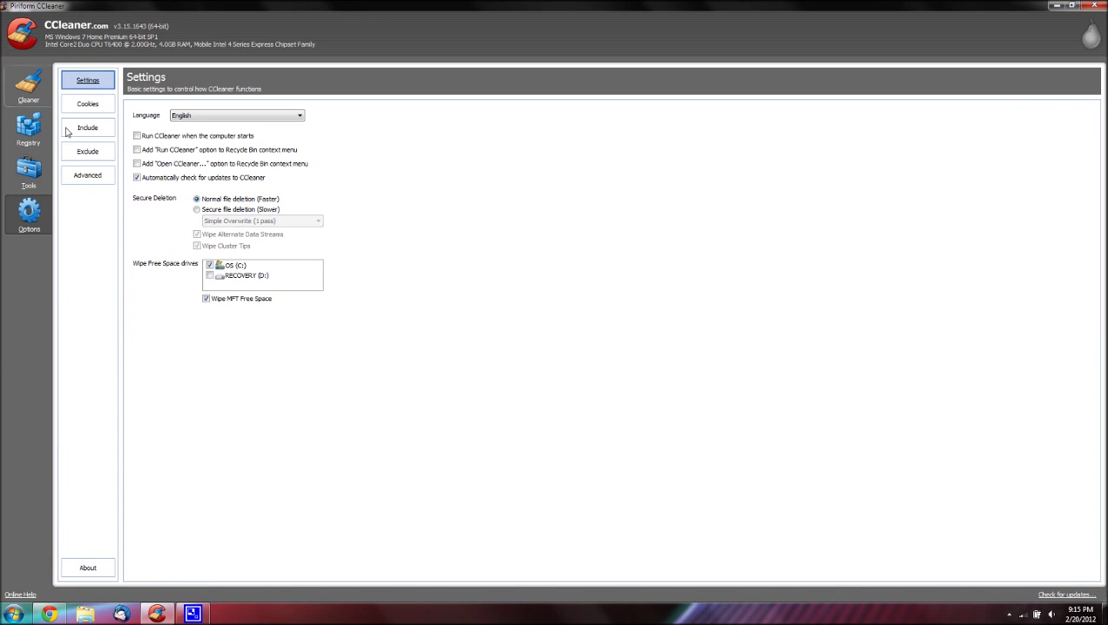
click(92, 105)
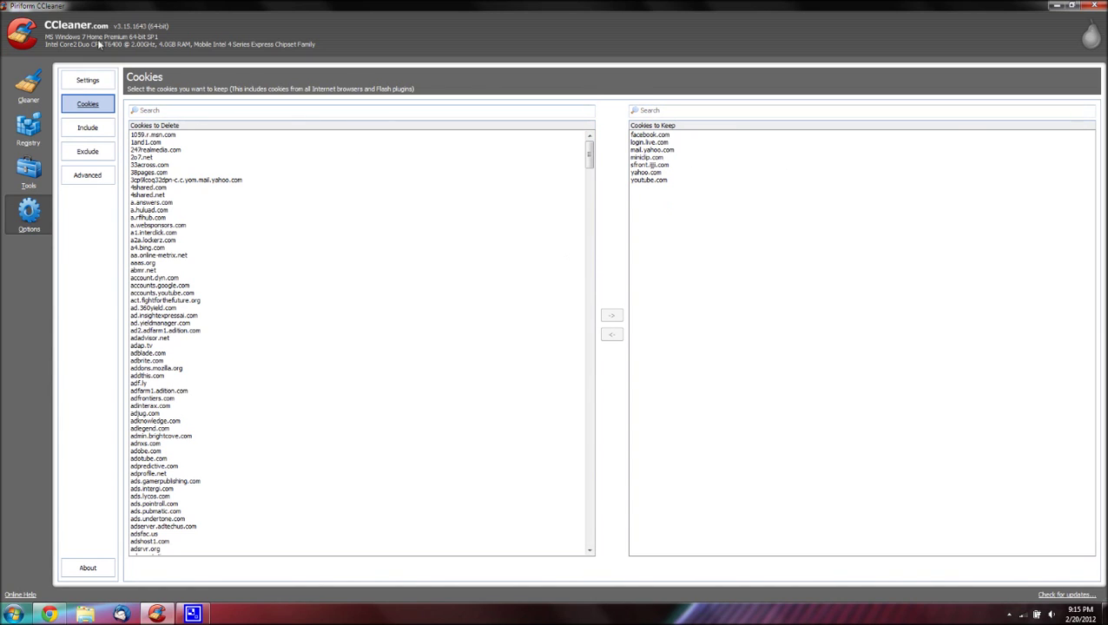
Move from the Cookies lists to the empty Include list of custom files.
click(72, 134)
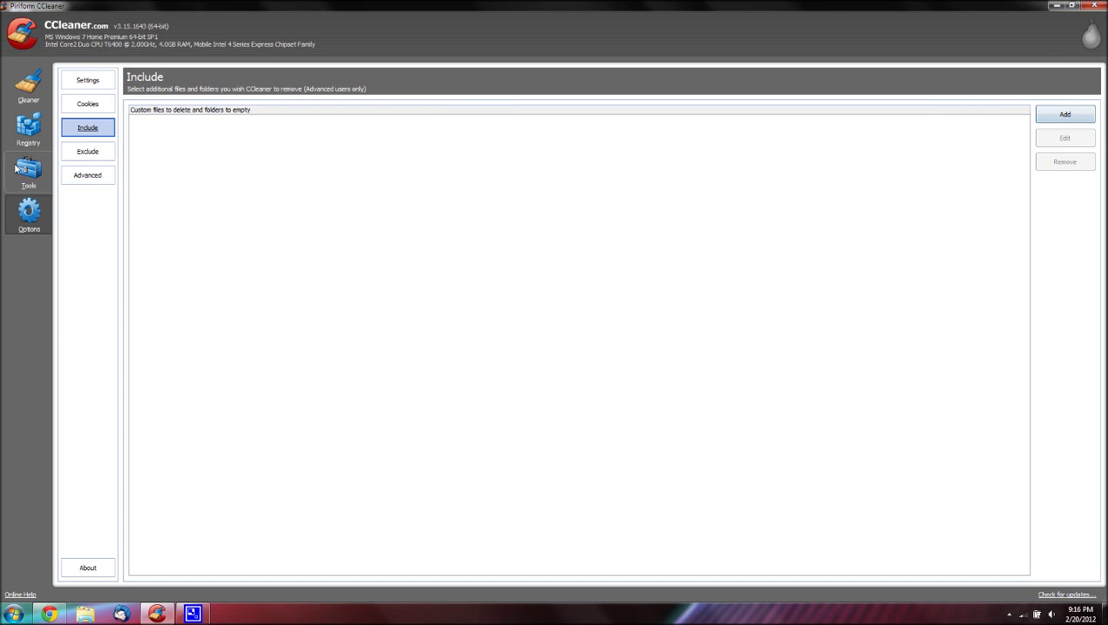
Show the Exclude page with its empty list of protected files and folders.
click(89, 152)
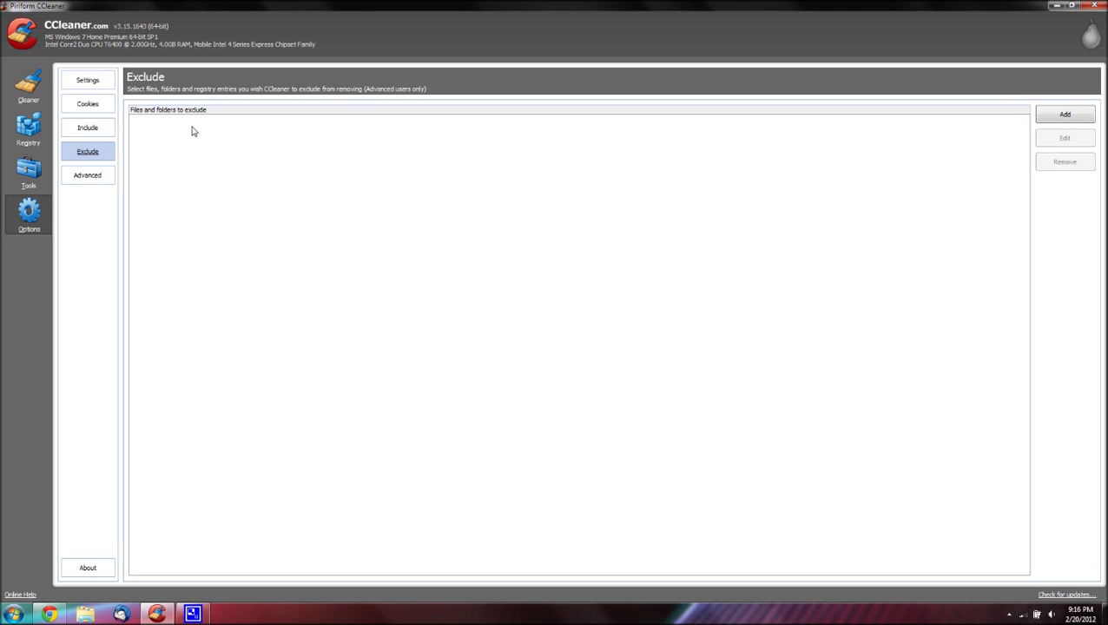
Show Advanced options, with Windows Temp 24-hour deletion and registry backup prompt ticked.
click(94, 180)
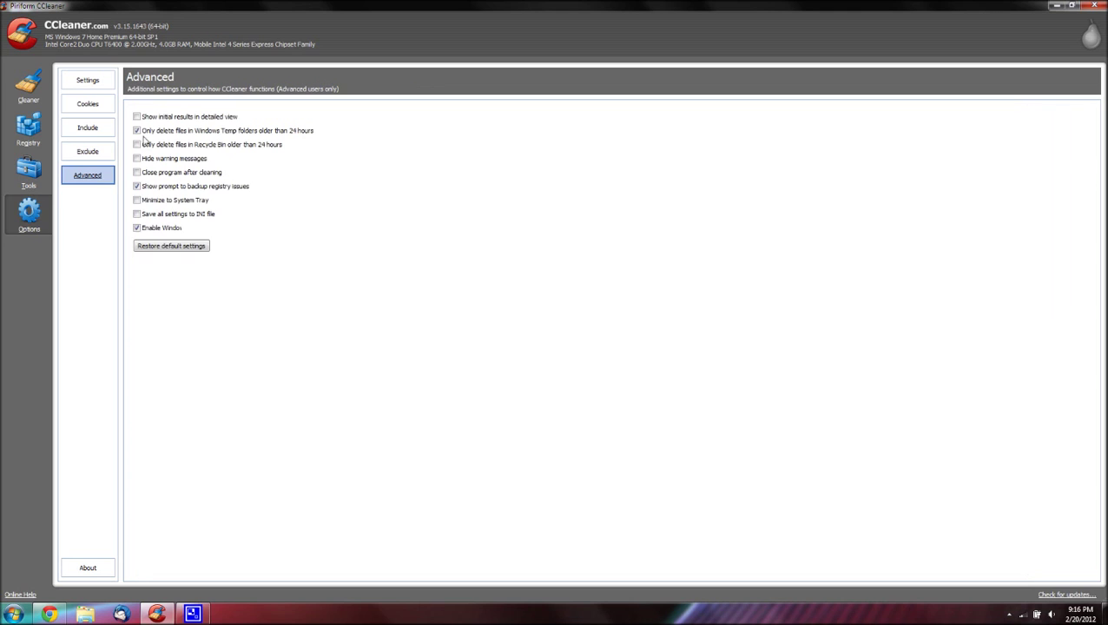